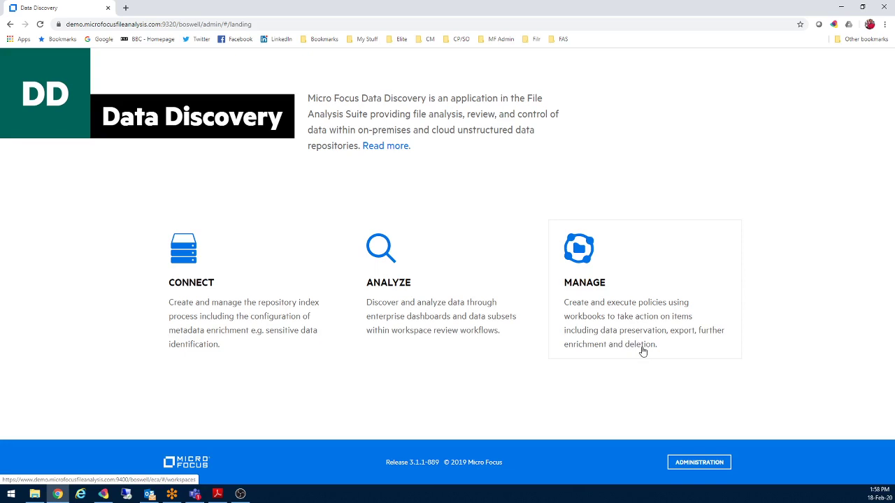
Step: Open the Data Subject Access Request workspace template from the Manage area's configuration
left_click(594, 271)
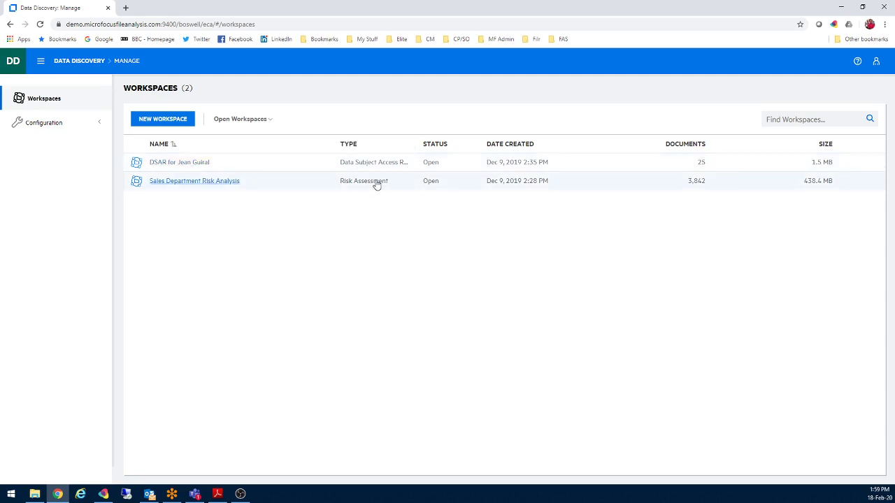
left_click(53, 125)
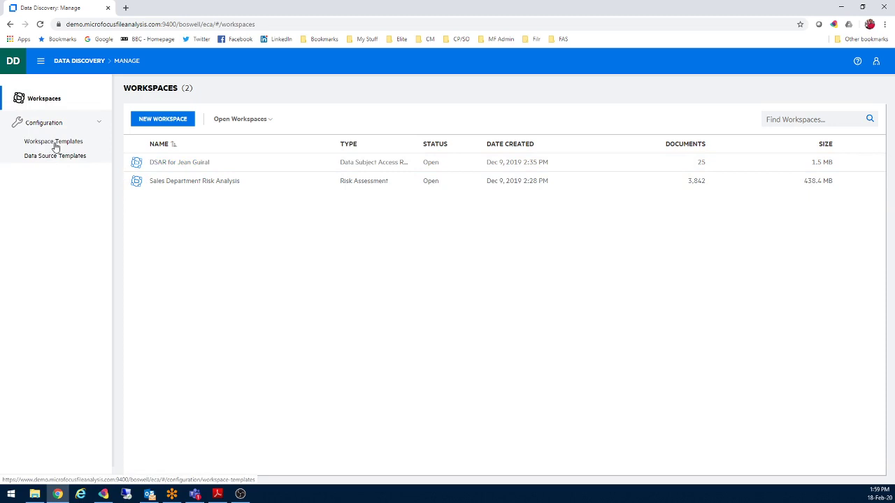
left_click(55, 145)
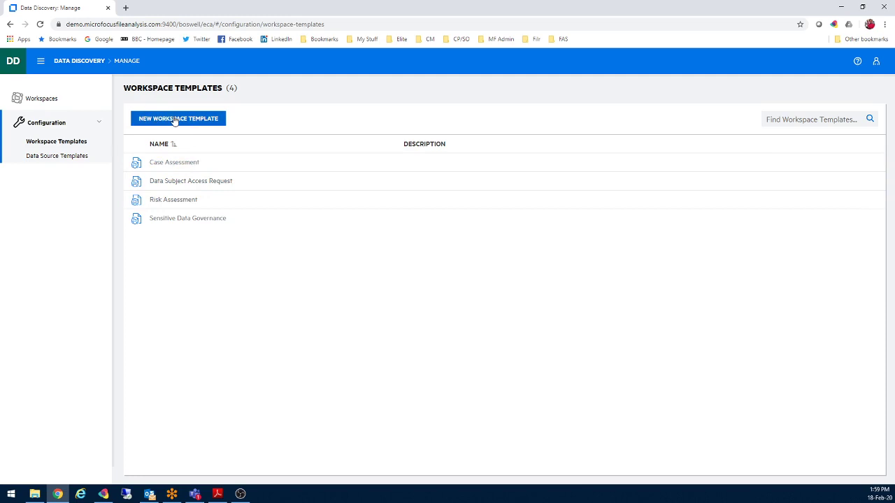
left_click(191, 181)
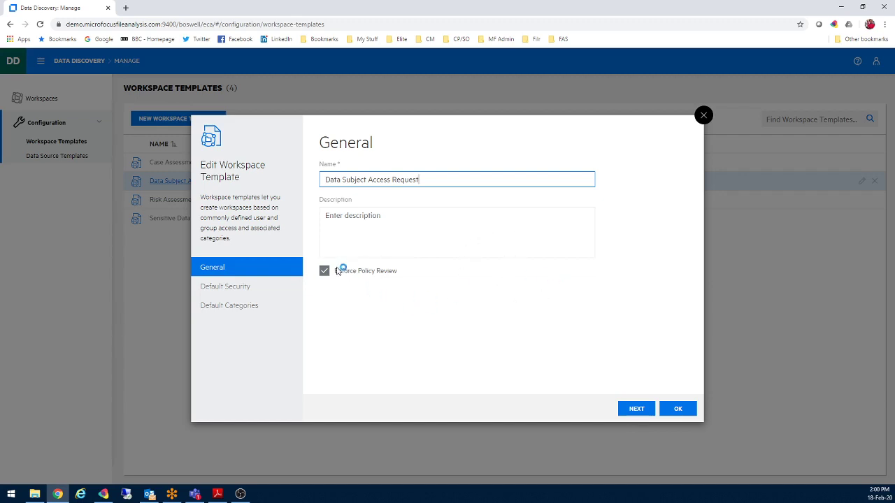
Step: Review the workspace template's default security, available creator roles and default categories, and close it without saving
left_click(635, 408)
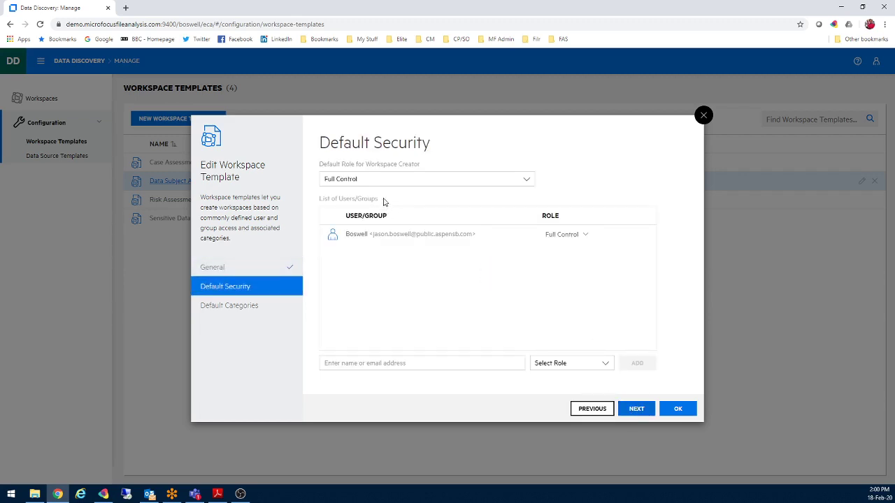
left_click(523, 181)
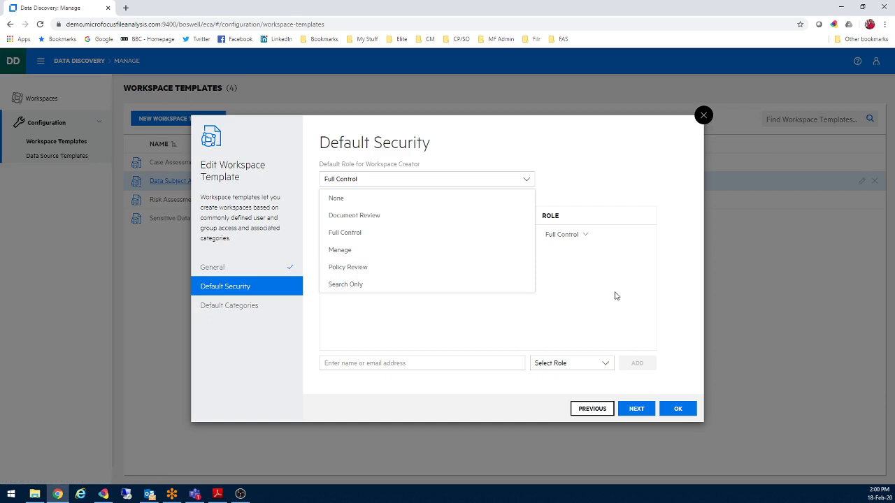
left_click(585, 143)
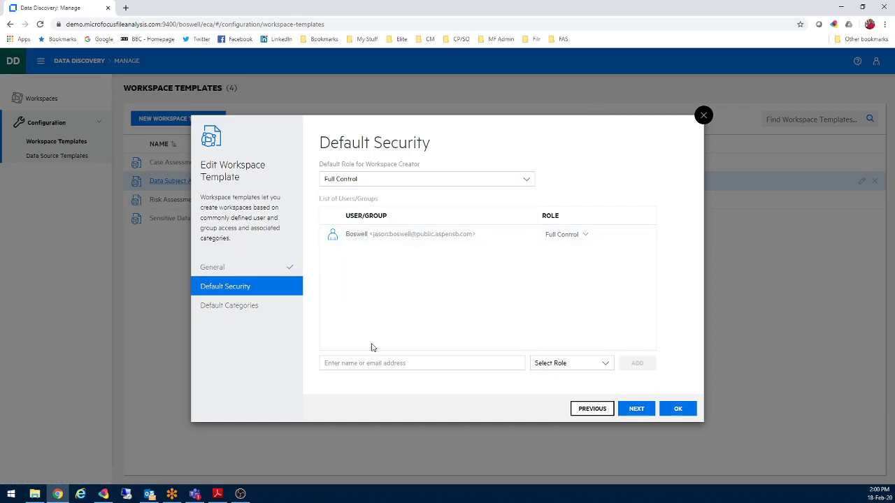
left_click(638, 411)
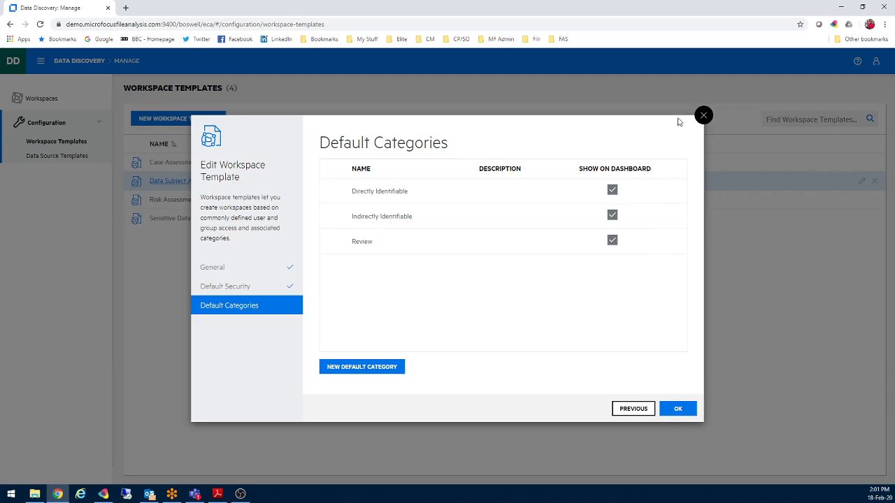
left_click(702, 116)
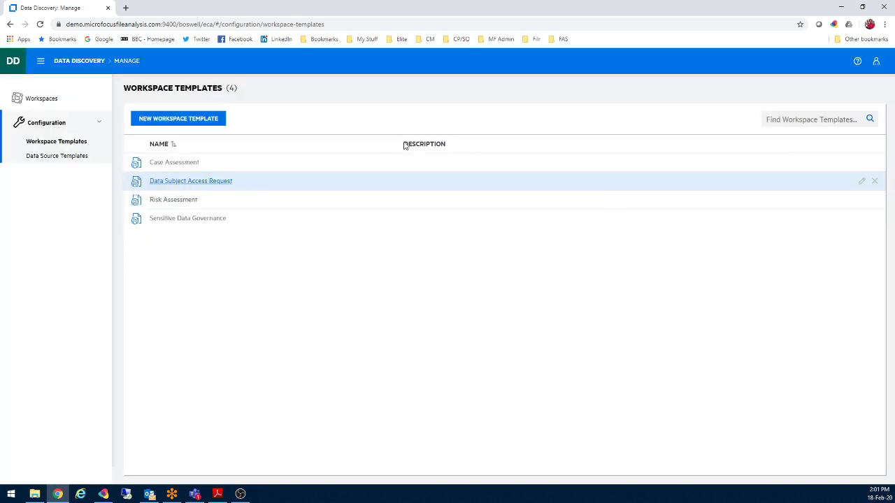
Step: Review the Corporate Records data source template's repositories, common criteria and Content Manager settings, and close it without saving
left_click(60, 160)
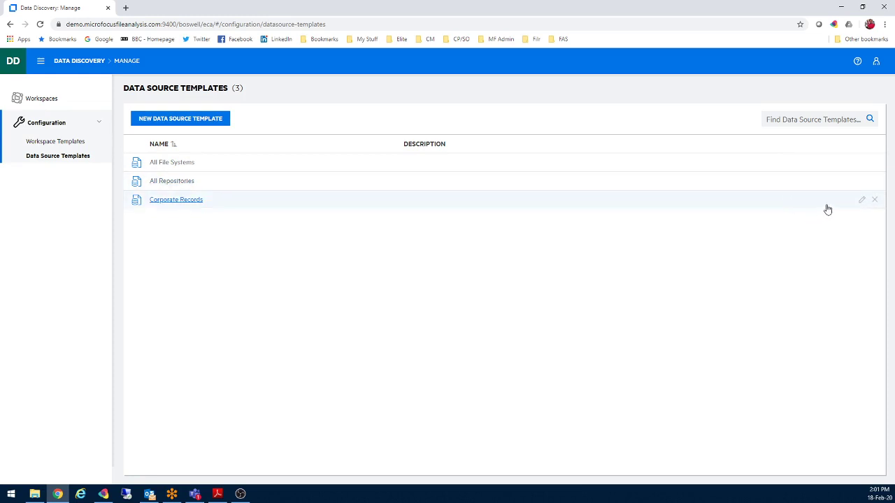
left_click(861, 201)
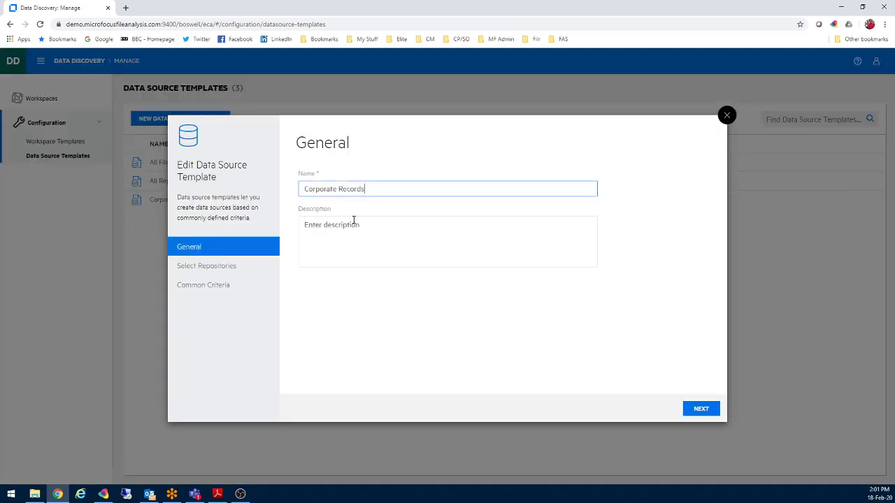
left_click(702, 410)
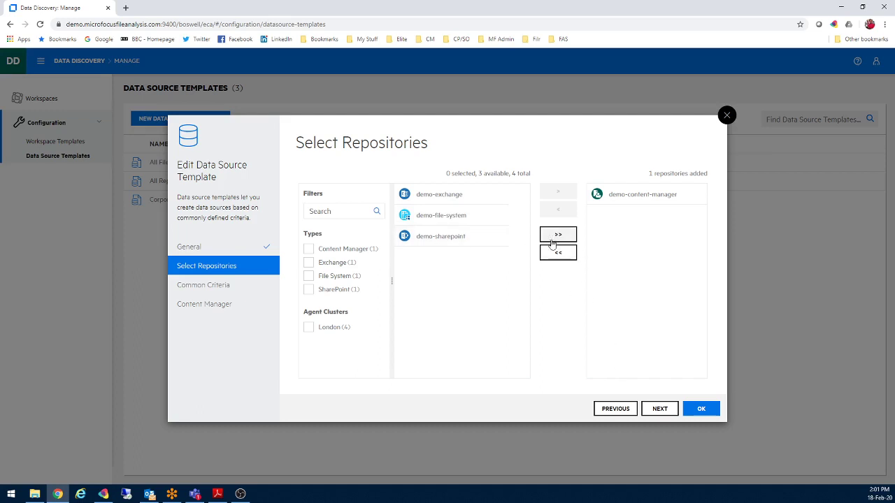
left_click(657, 410)
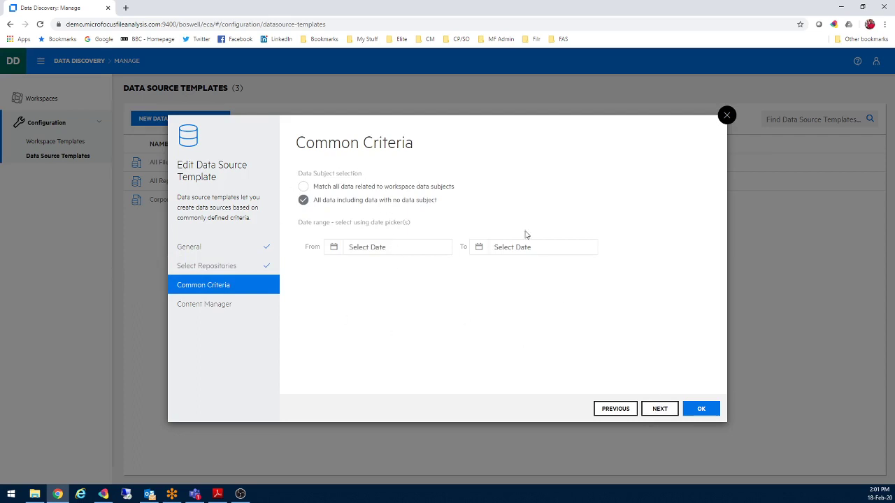
left_click(659, 410)
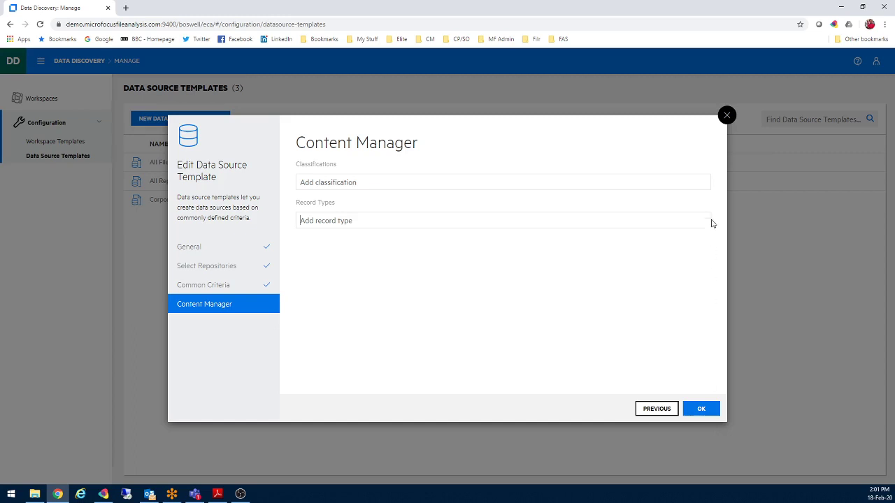
left_click(726, 116)
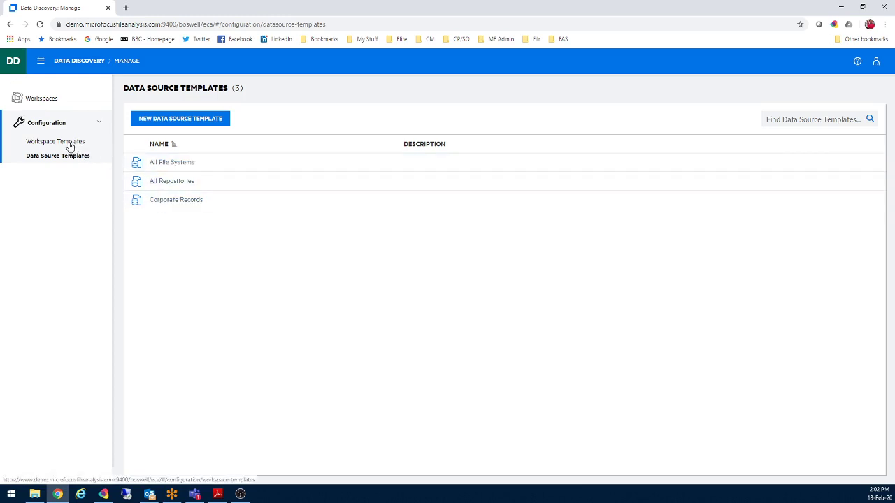
Step: Return to the workspaces list and open the workspace of type Data Subject Access Request
left_click(44, 99)
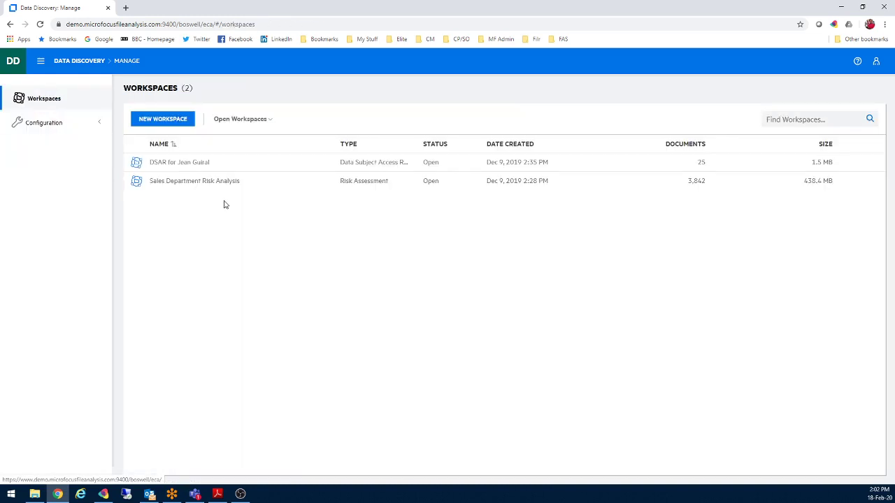
left_click(370, 165)
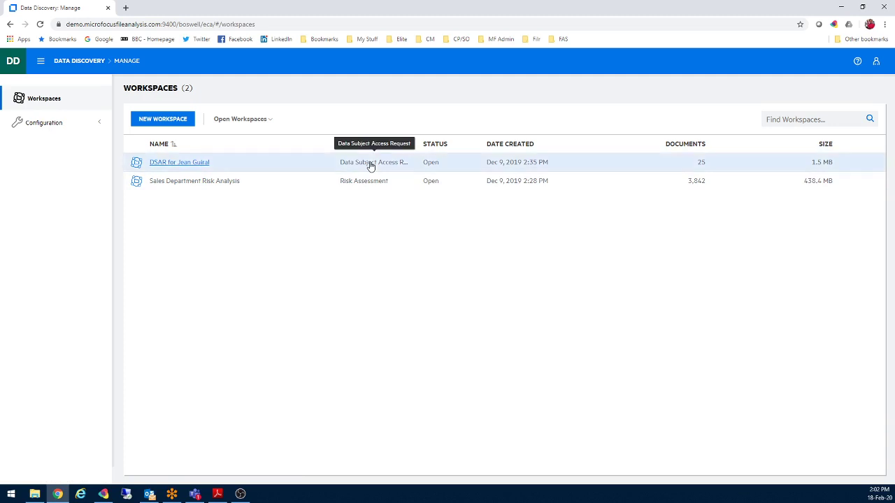
left_click(186, 163)
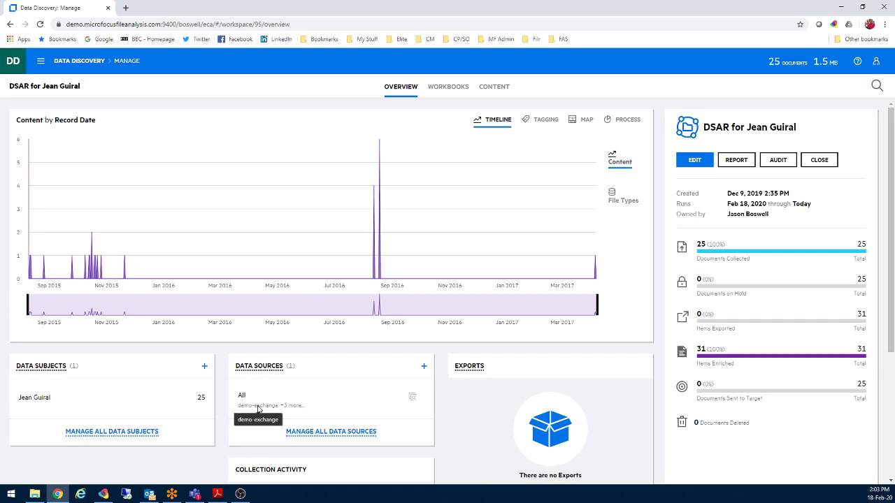
Step: Open the workspace's data subject for editing and examine its name, primary email and secondary email identifiers
left_click(46, 371)
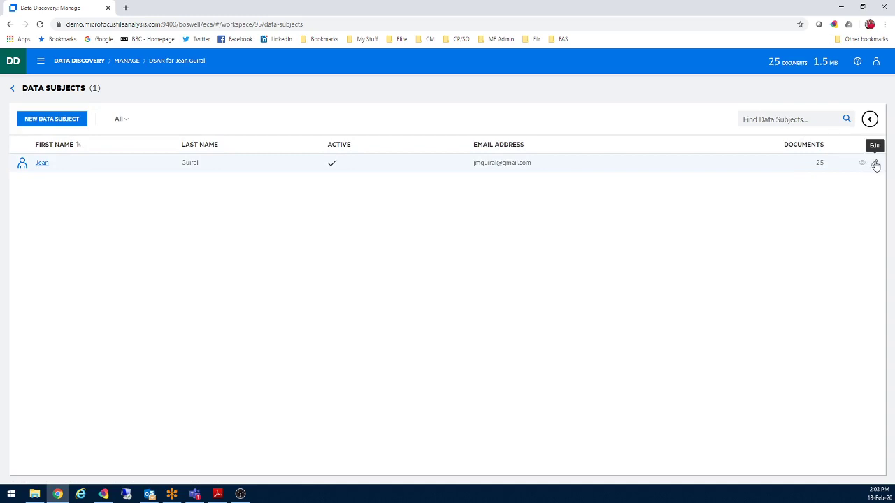
left_click(875, 164)
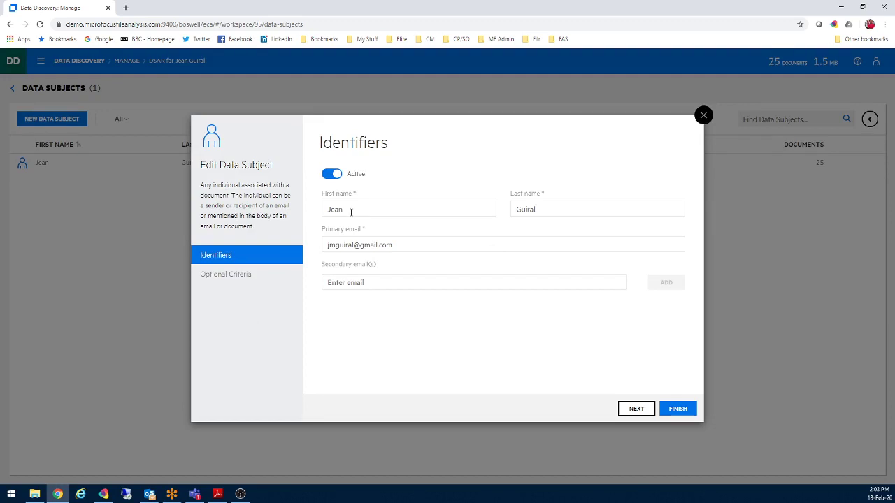
double_click(350, 210)
double_click(571, 210)
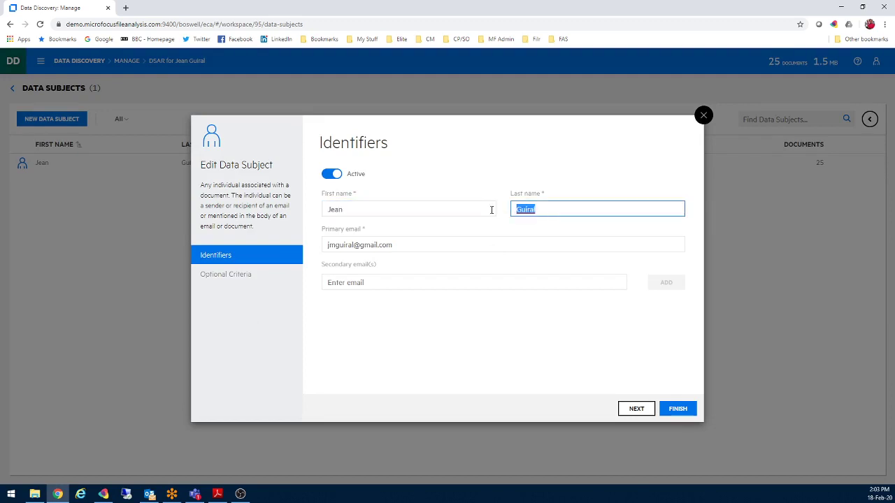
double_click(418, 246)
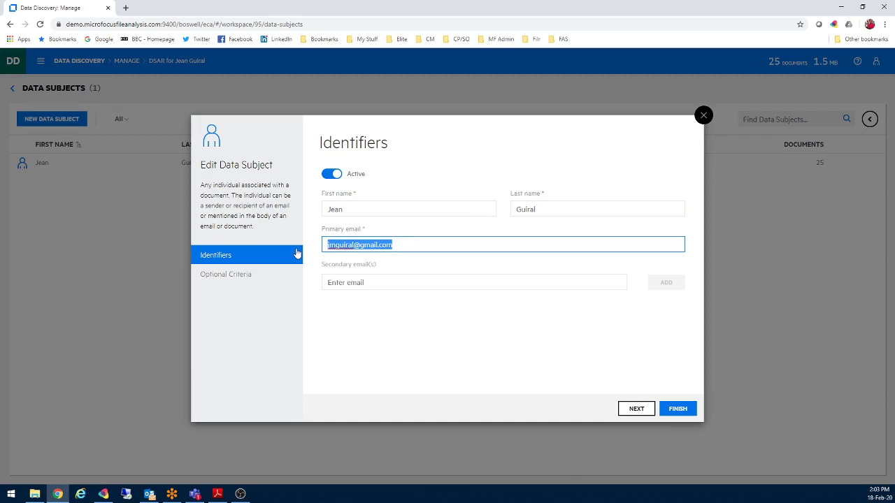
left_click(374, 283)
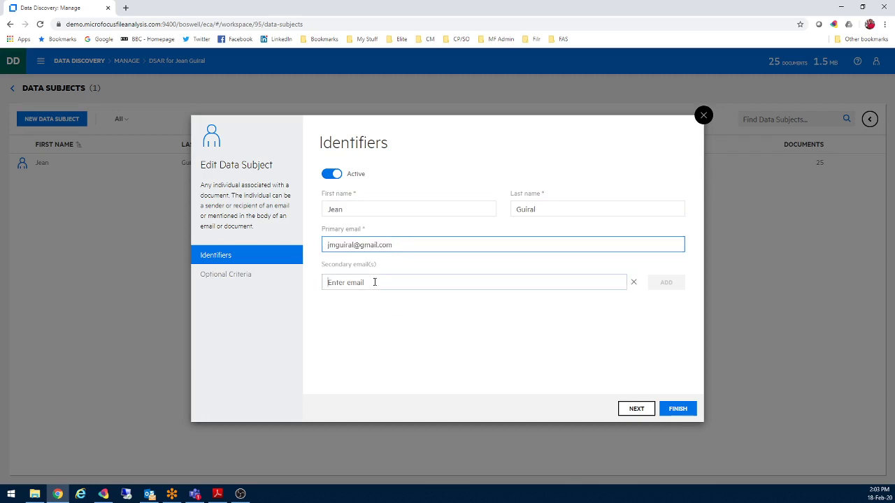
Step: Examine the data subject's optional criteria, including the keyword proximity expression and the account under ANY of the following
left_click(636, 409)
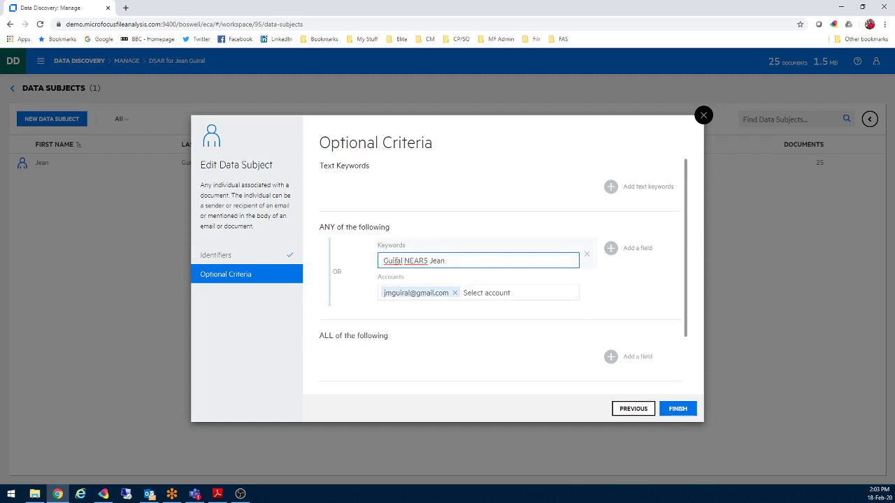
triple_click(458, 265)
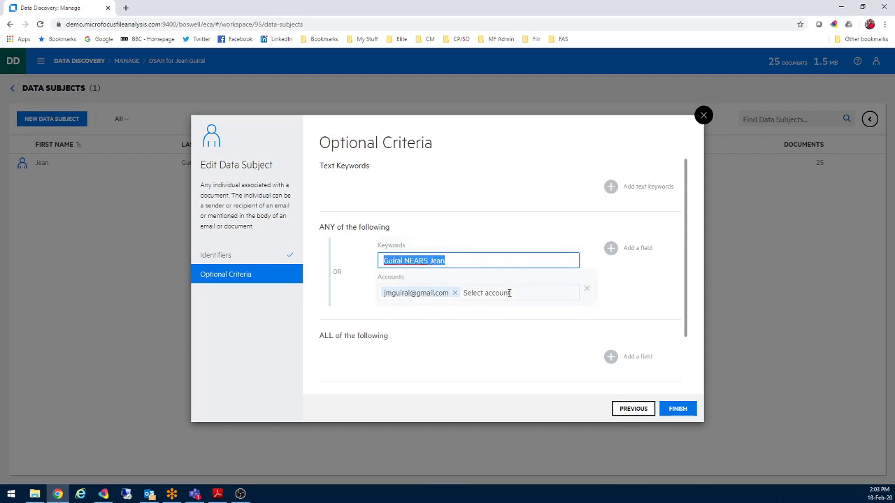
triple_click(456, 296)
left_click_drag(456, 297, 384, 296)
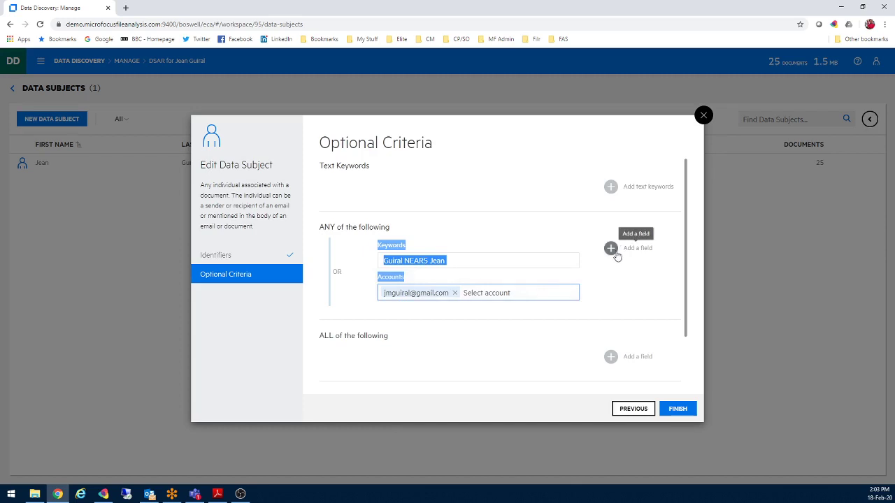
left_click(489, 187)
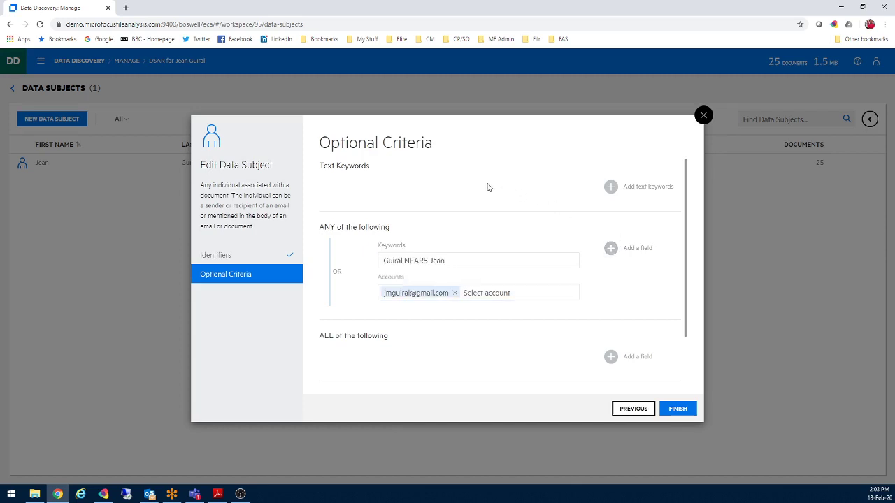
Step: Inspect the general fields and grammars available for the ANY criteria, discard the edit and return to the workspace overview
left_click(610, 252)
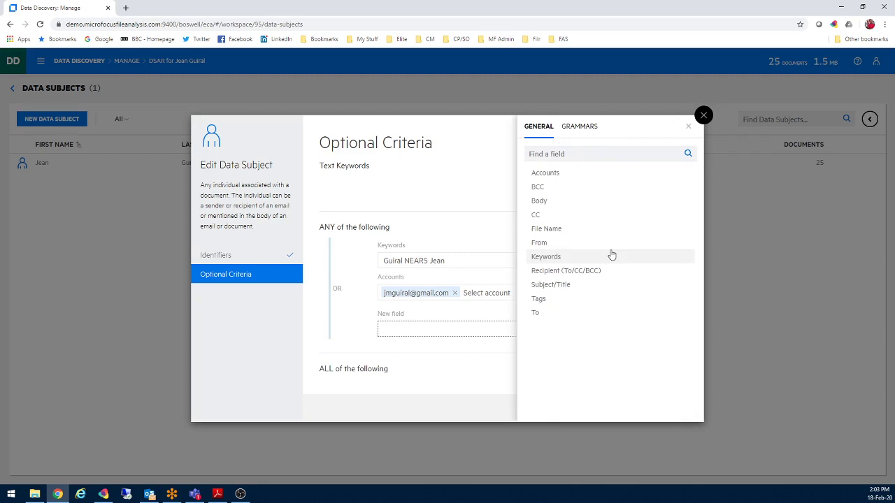
left_click(585, 128)
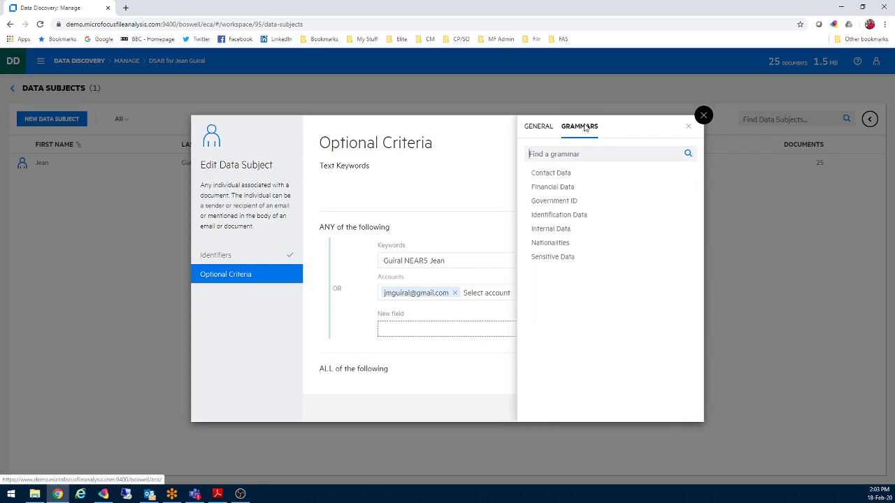
left_click(703, 116)
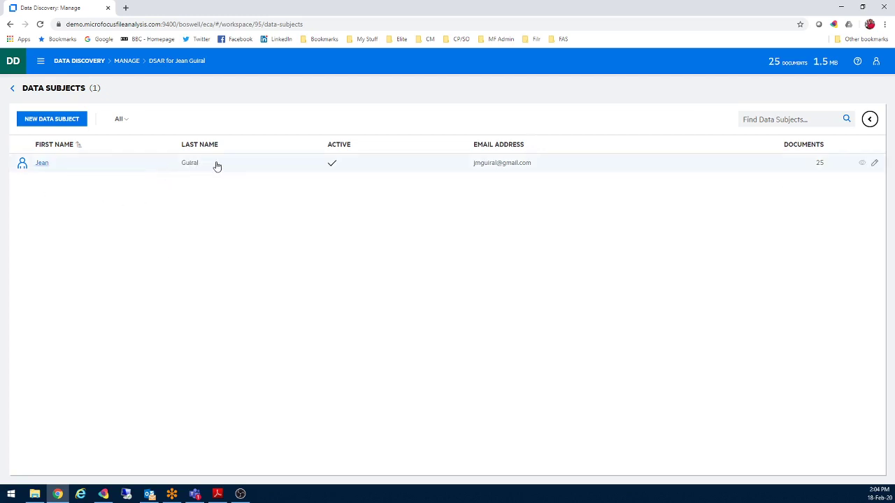
left_click(13, 92)
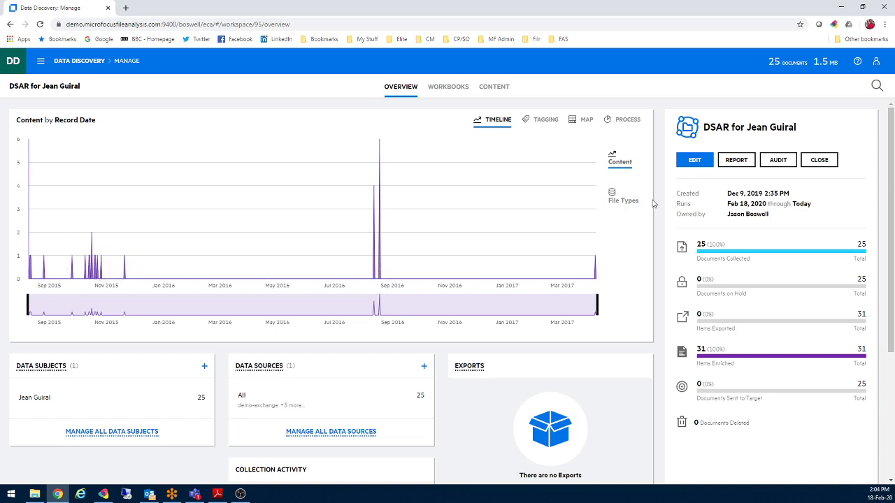
Step: Examine the workspace content by file types, tagging and map, drilling into the Names block of the map
left_click(624, 199)
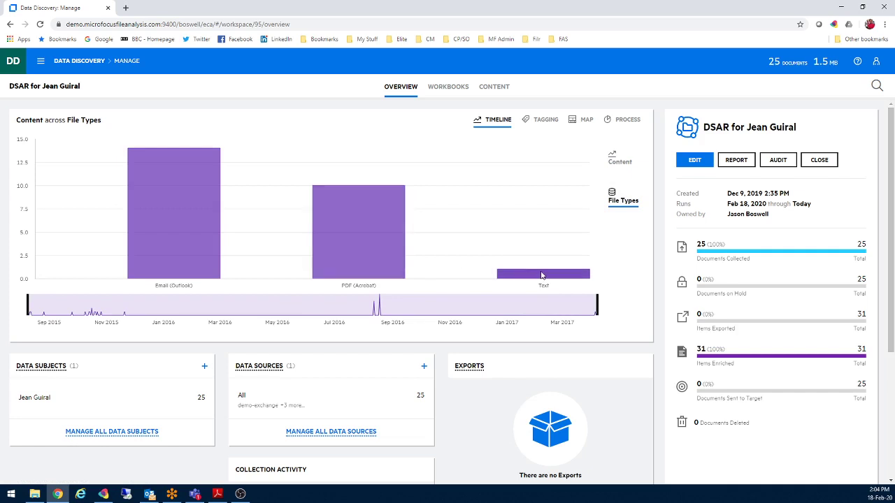
left_click(546, 124)
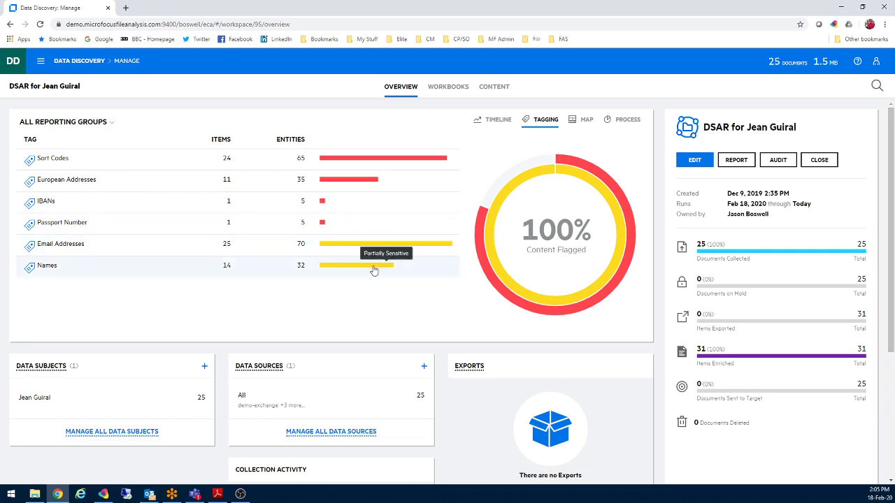
left_click(582, 120)
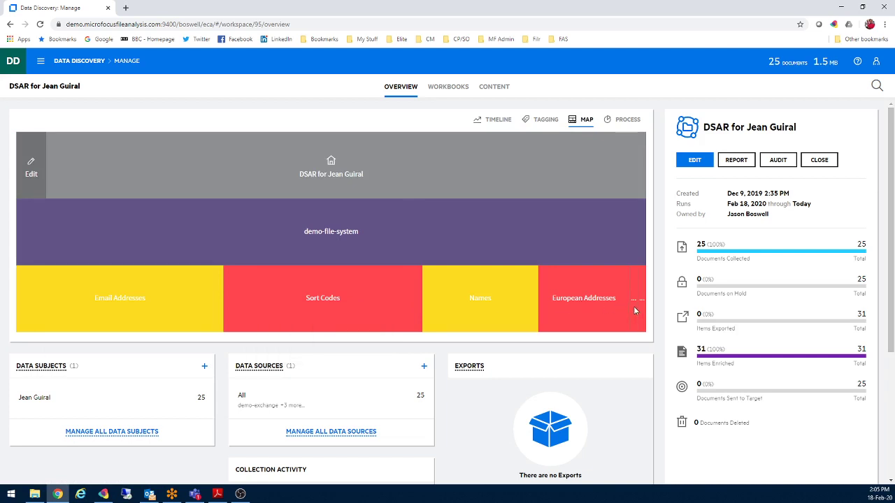
left_click(491, 300)
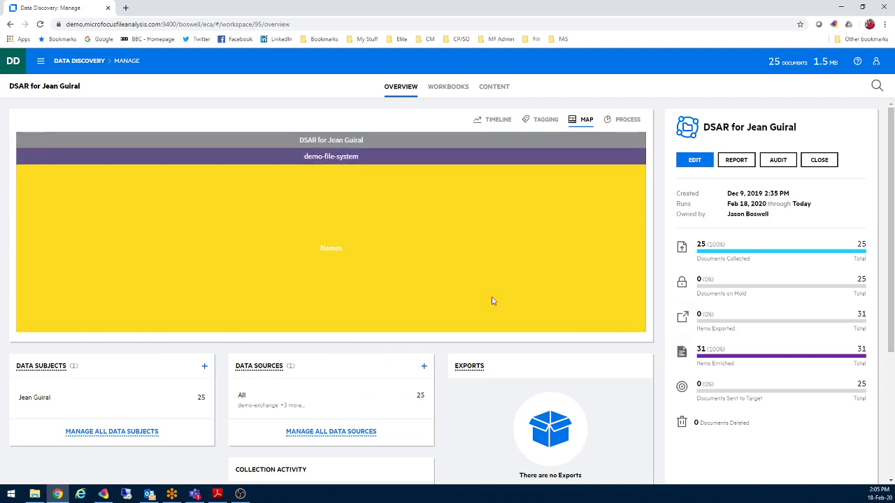
Step: Examine the review process across workbook categories and open the workspace's content list
left_click(611, 122)
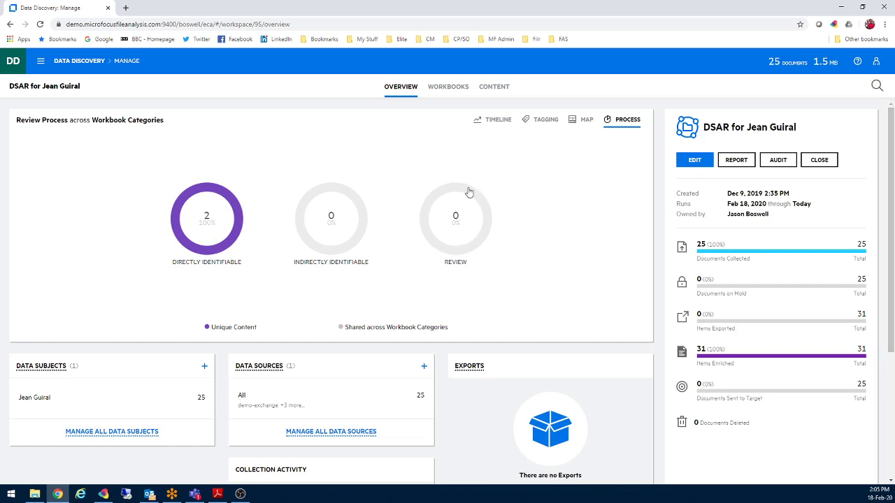
left_click(493, 91)
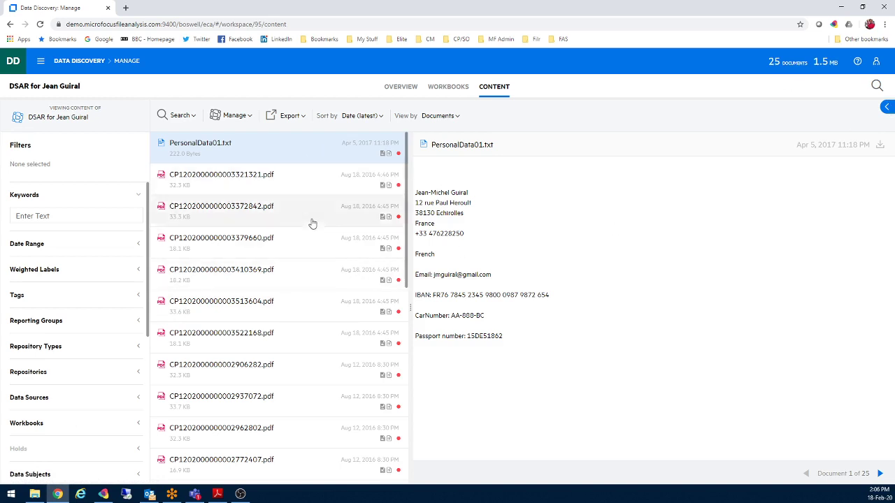
Step: Examine the privacy score, reporting groups and entities of PersonalData01.txt, and highlight its Passport Numbers (EEA) match in the document
left_click(886, 109)
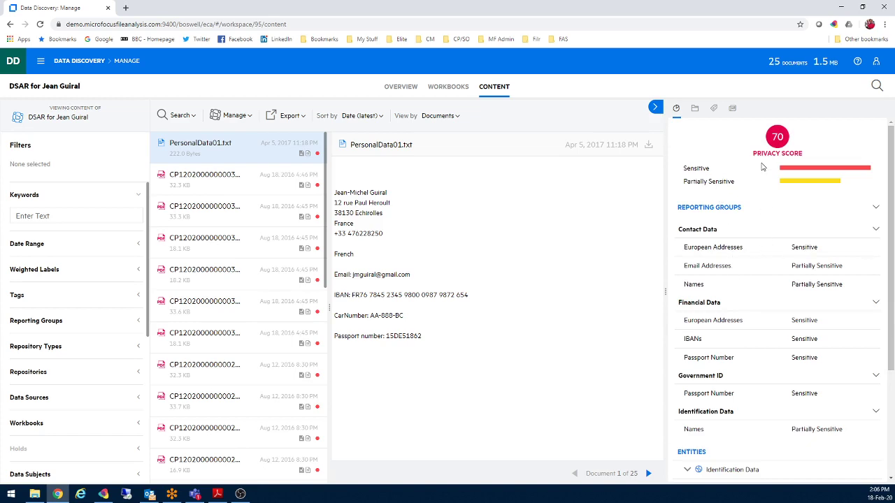
scroll(761, 298, "down", 3)
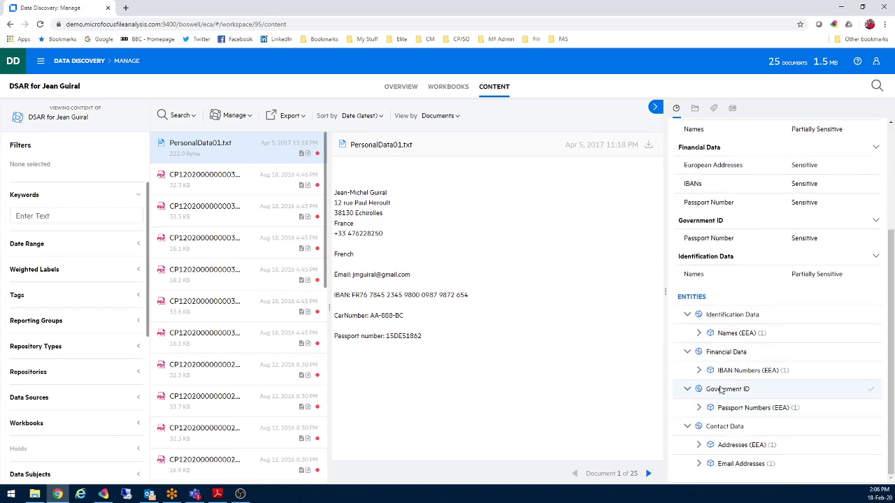
left_click(698, 407)
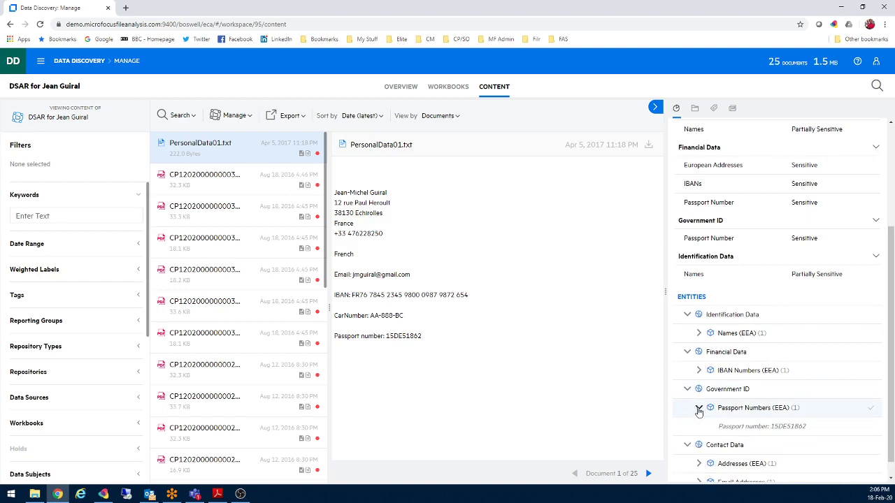
left_click(870, 426)
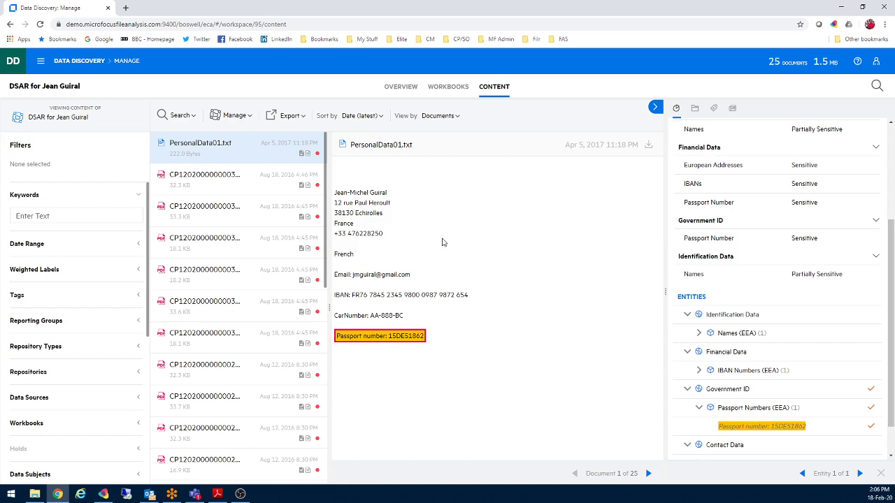
Step: Examine the options for adding documents to workbooks or holds and the document's workbook assignments, ending on the workspace's workbook list
left_click(235, 117)
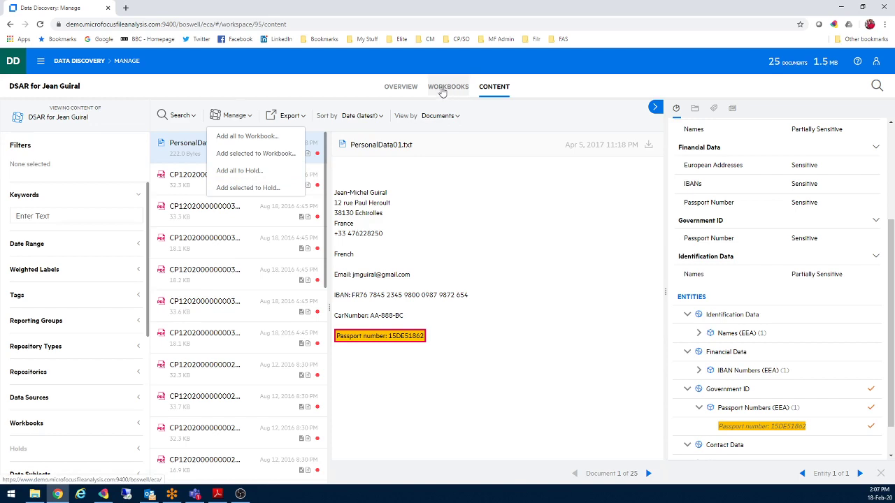
left_click(695, 109)
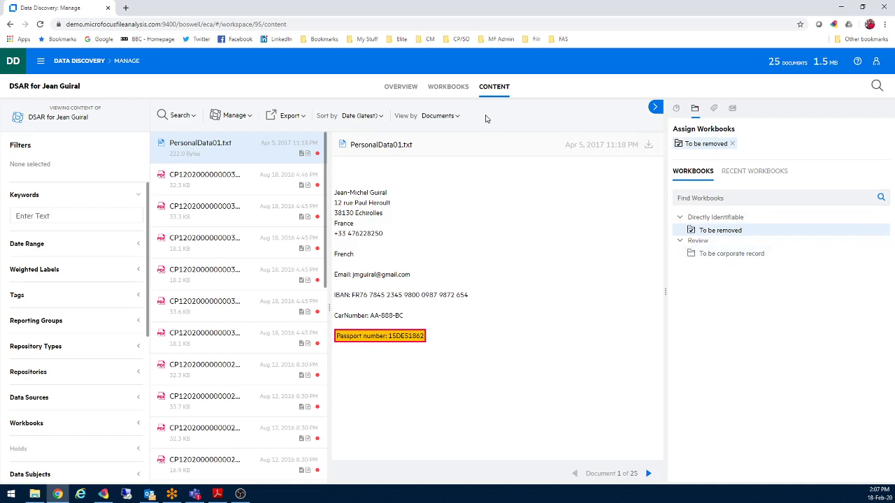
left_click(456, 91)
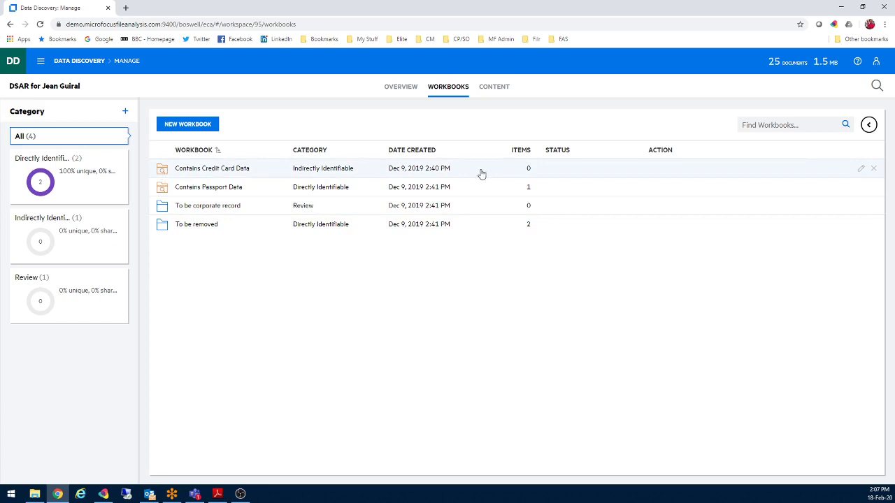
Step: Inspect the Contains Credit Card Data workbook's settings and selection criteria, closing both without saving
left_click(311, 173)
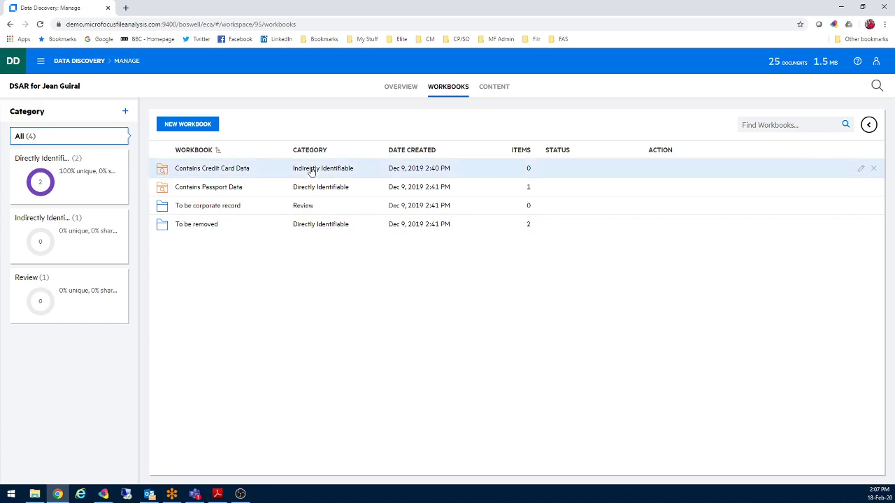
left_click(860, 170)
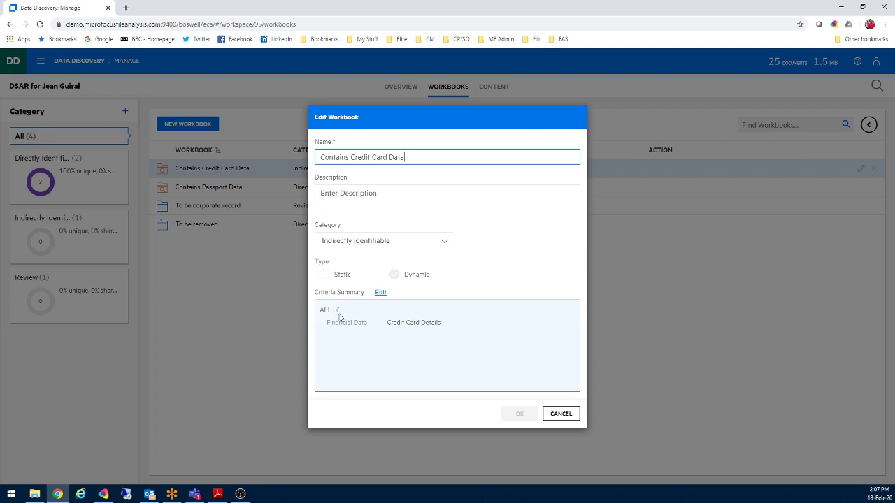
left_click(381, 294)
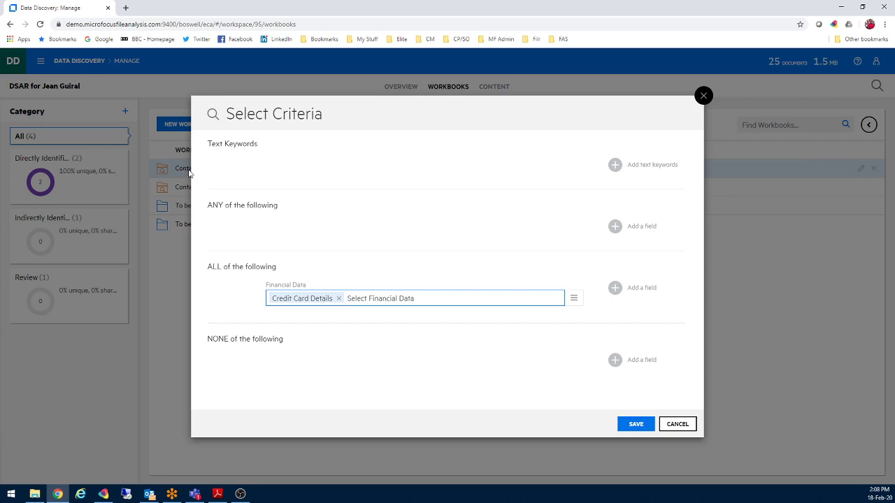
left_click(677, 425)
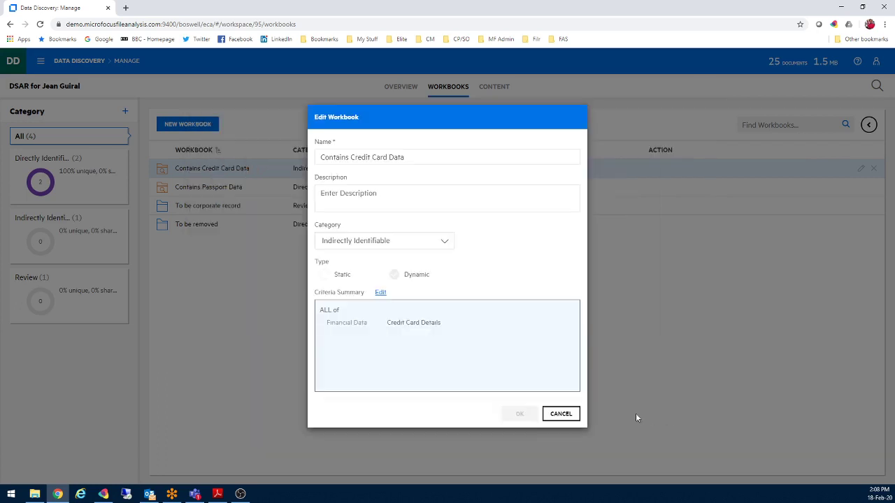
left_click(559, 415)
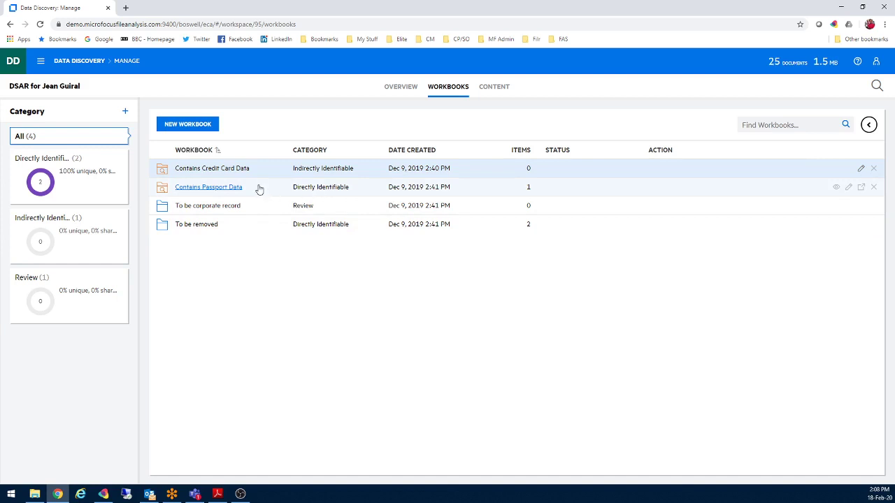
Step: View the contents of the Contains Passport Data workbook, then show its general details from the workbook list
left_click(229, 186)
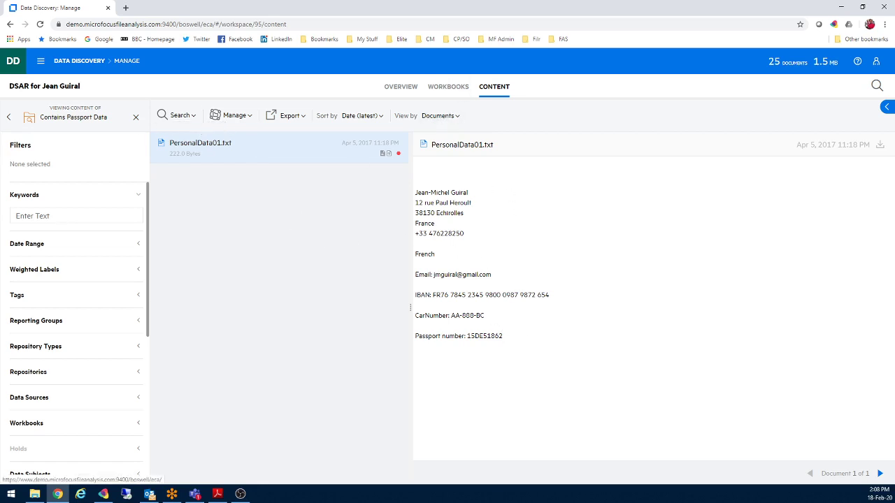
left_click(459, 91)
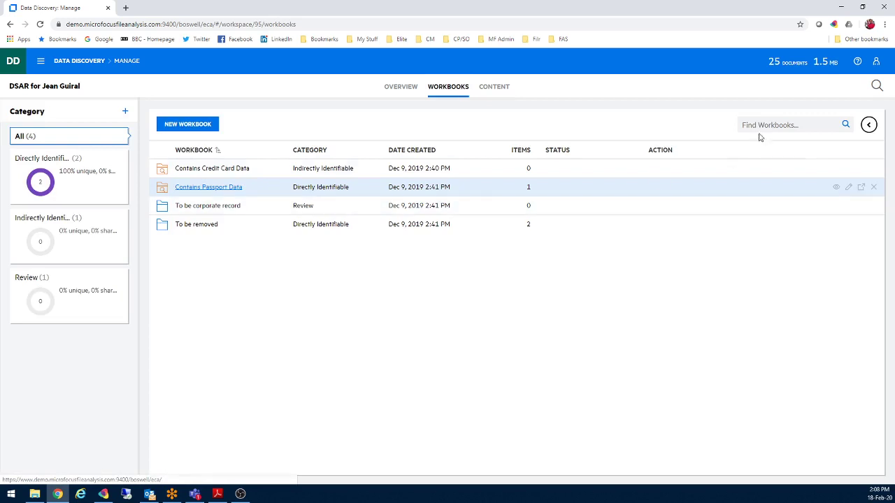
left_click(868, 126)
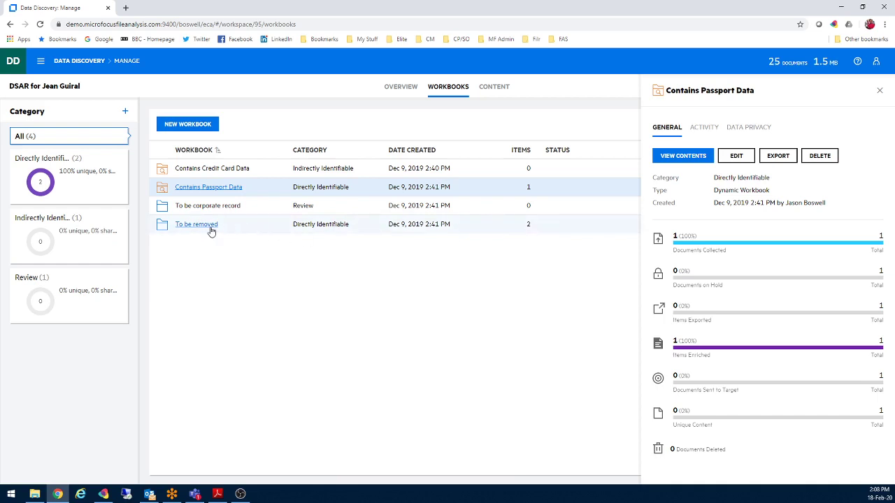
Step: Examine the To be removed workbook's general statistics, available activities and data privacy details by tag
left_click(329, 228)
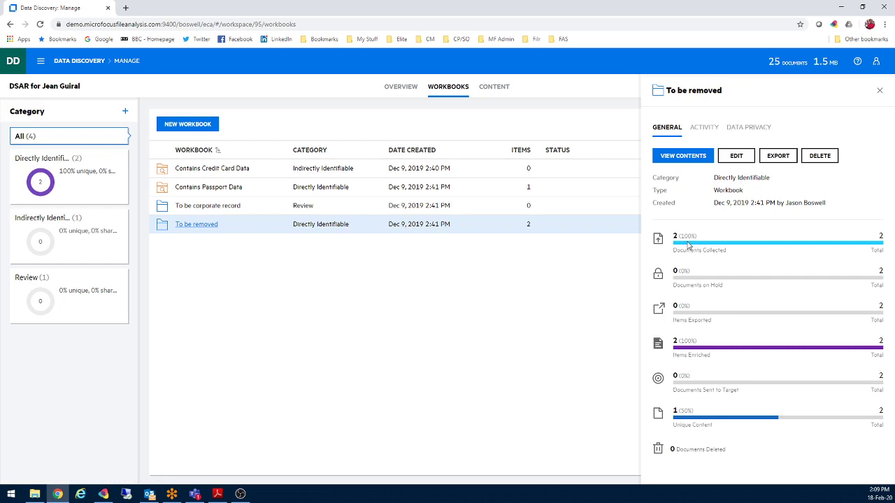
mouse_move(709, 245)
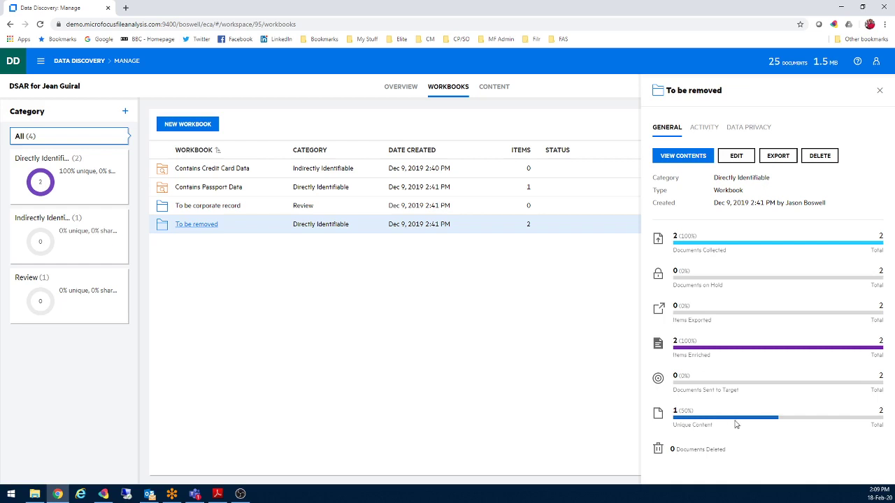
left_click(714, 131)
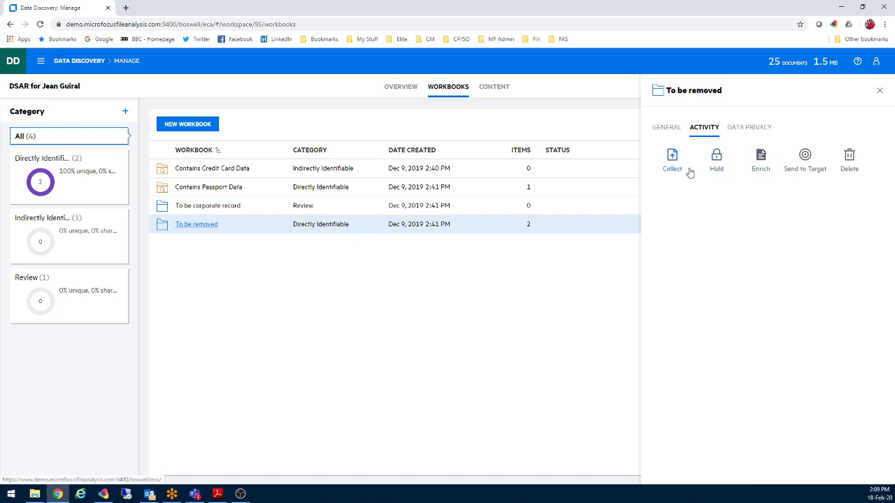
left_click(758, 133)
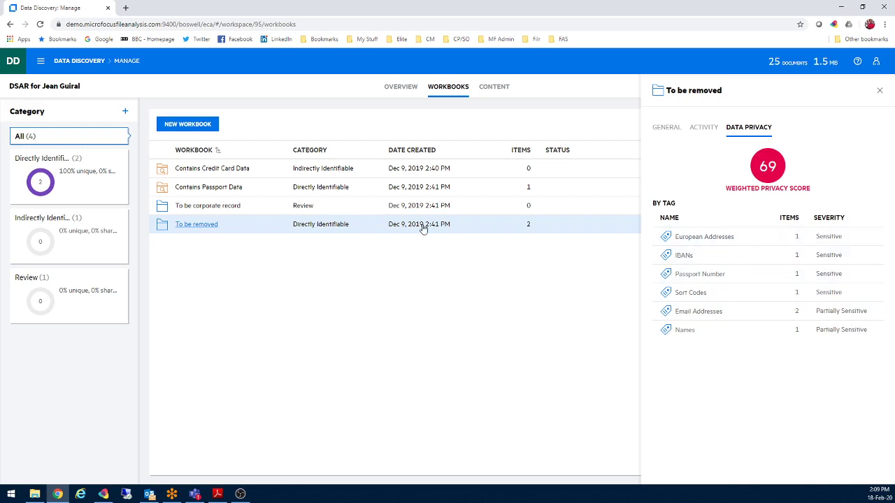
Step: Start a deletion request for the documents in the To be removed workbook, choose a reviewer, and cancel it
left_click(711, 132)
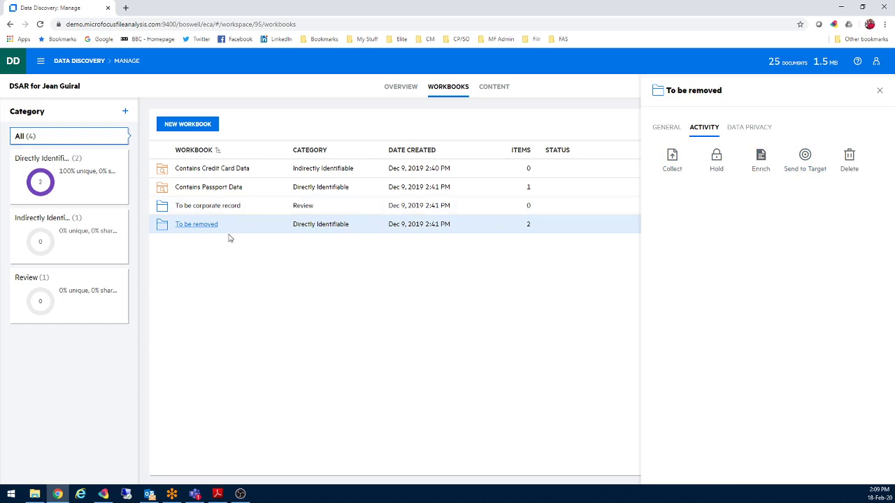
left_click(849, 157)
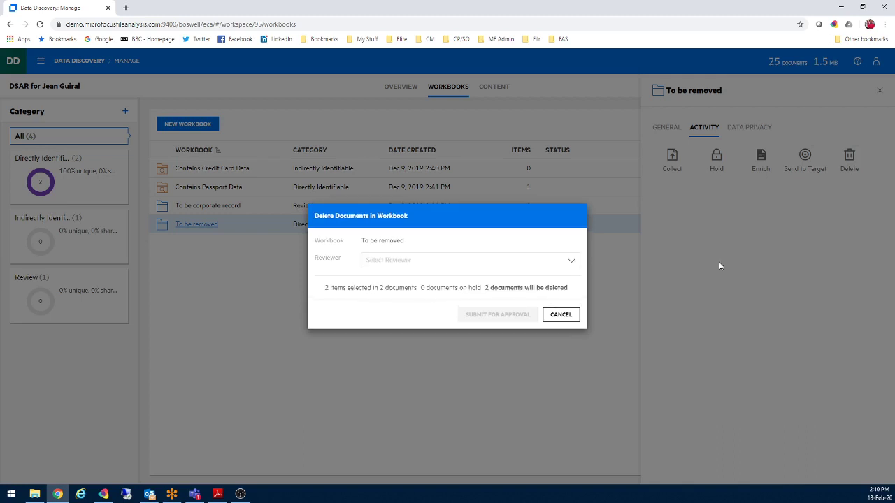
left_click(573, 264)
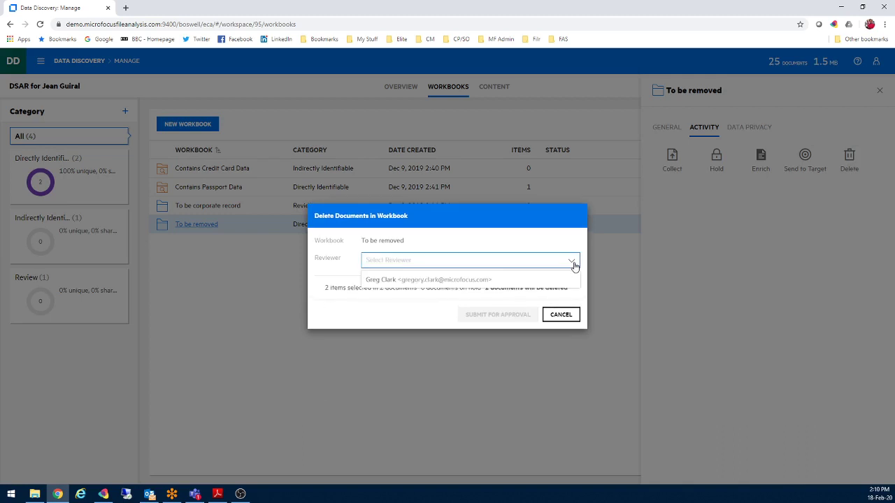
left_click(434, 281)
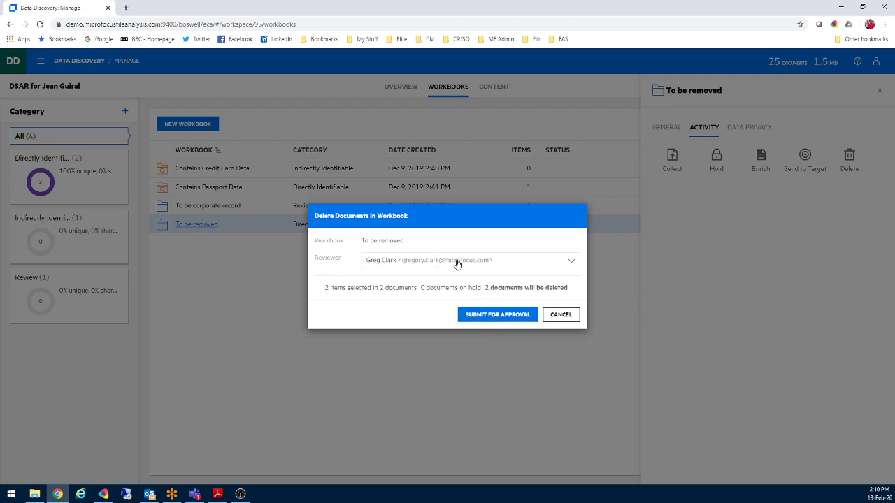
left_click(572, 319)
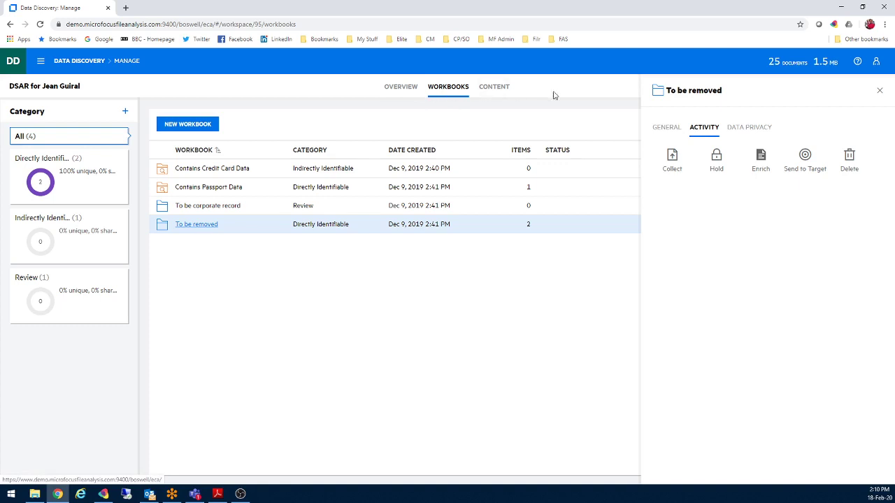
Step: Return to the workspace overview and examine the workspace's audit records
left_click(668, 130)
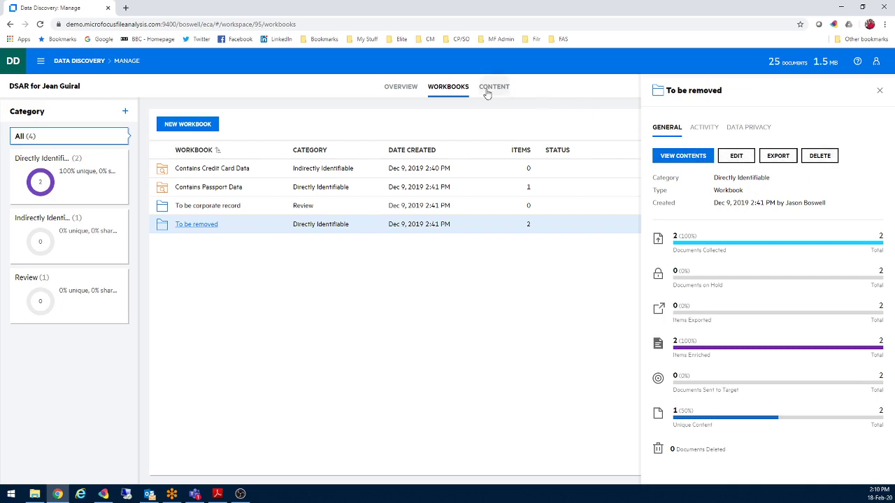
left_click(396, 86)
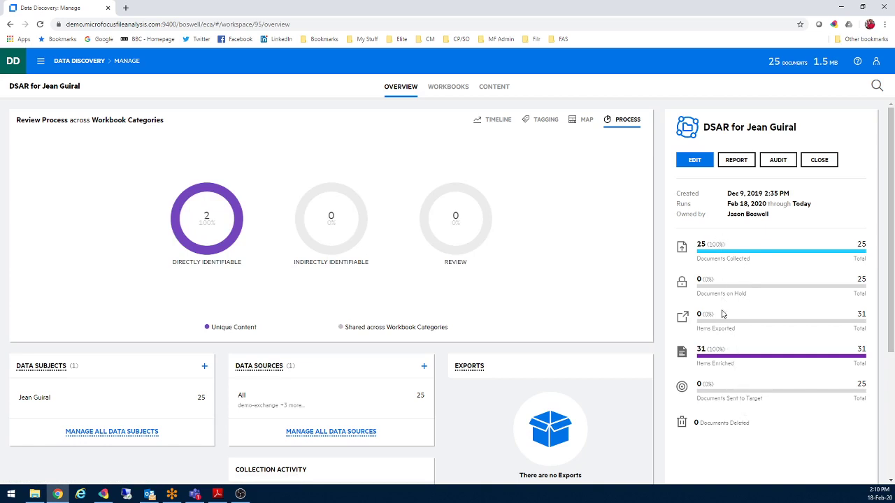
left_click(778, 160)
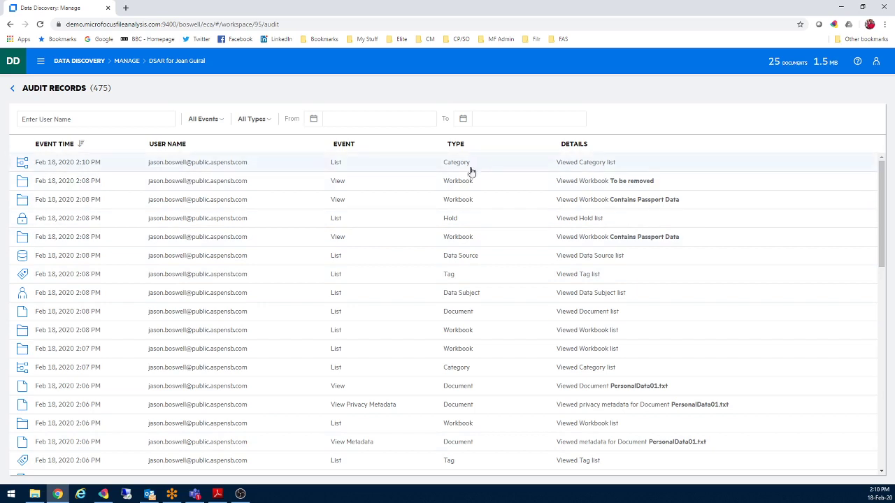
left_click(12, 88)
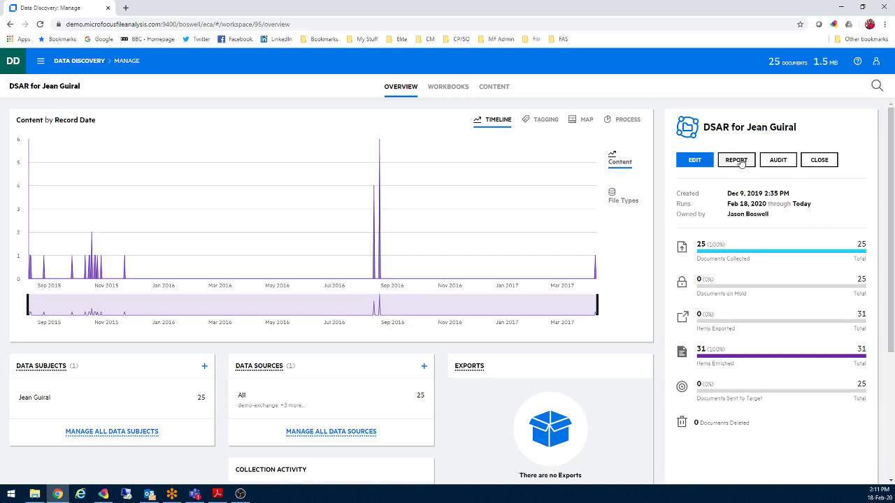
Step: Generate the workspace report and open the downloaded PDF
left_click(740, 162)
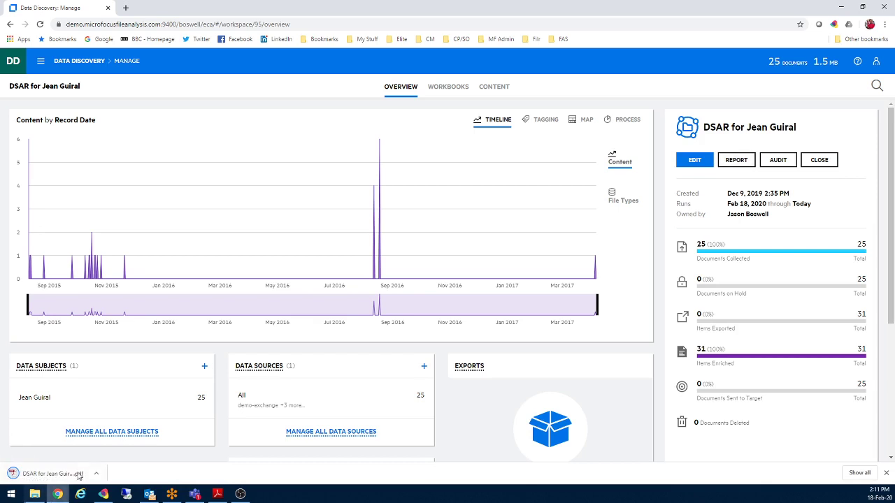
left_click(96, 476)
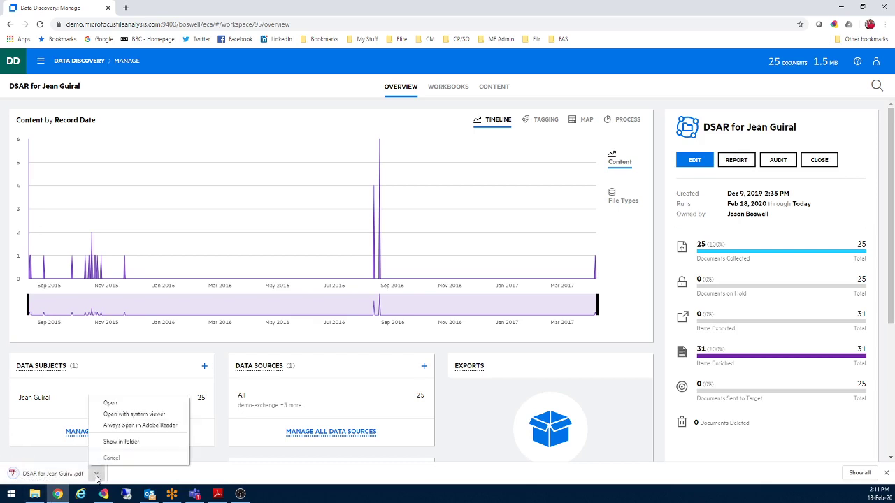
left_click(109, 442)
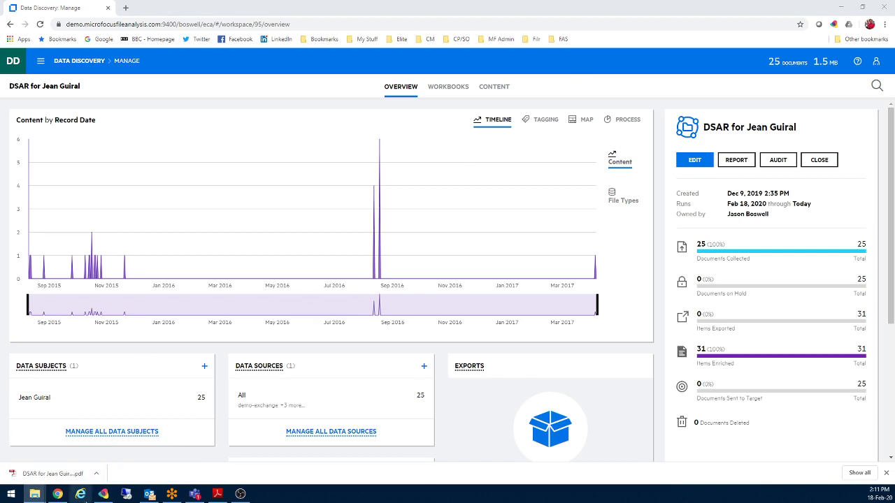
left_click(97, 476)
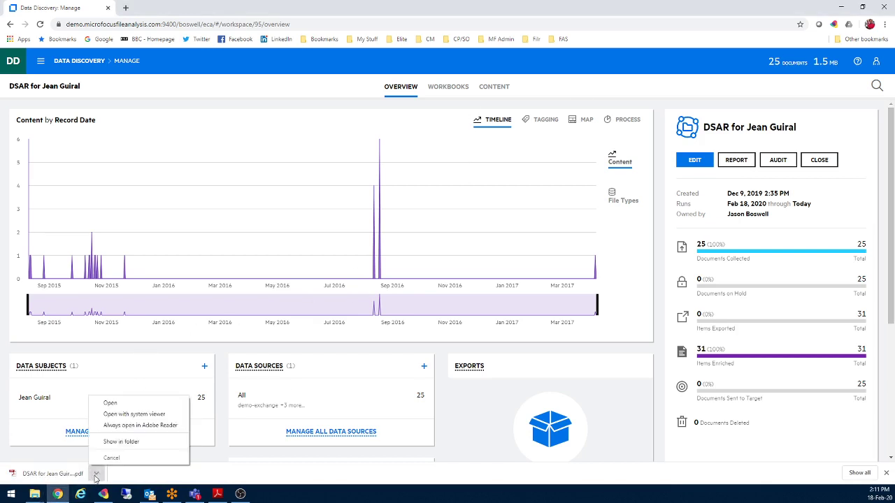
left_click(113, 403)
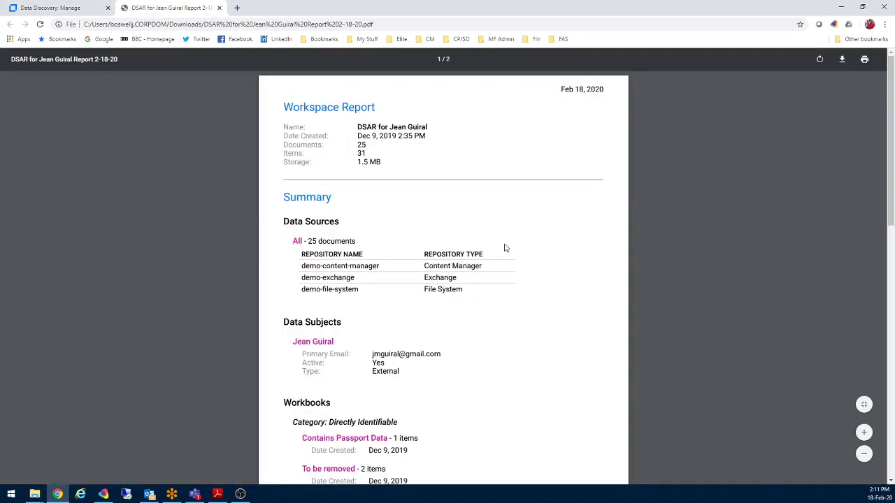
Step: Examine the workspace report's data sources, data subjects, workbooks and metrics, and close the PDF to return to the workspace overview
scroll(504, 247, "down", 3)
scroll(505, 247, "up", 3)
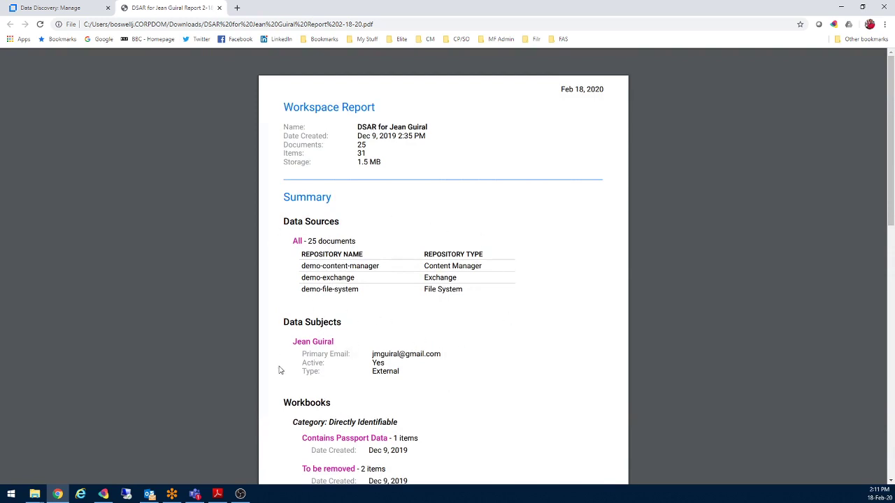
scroll(473, 412, "down", 3)
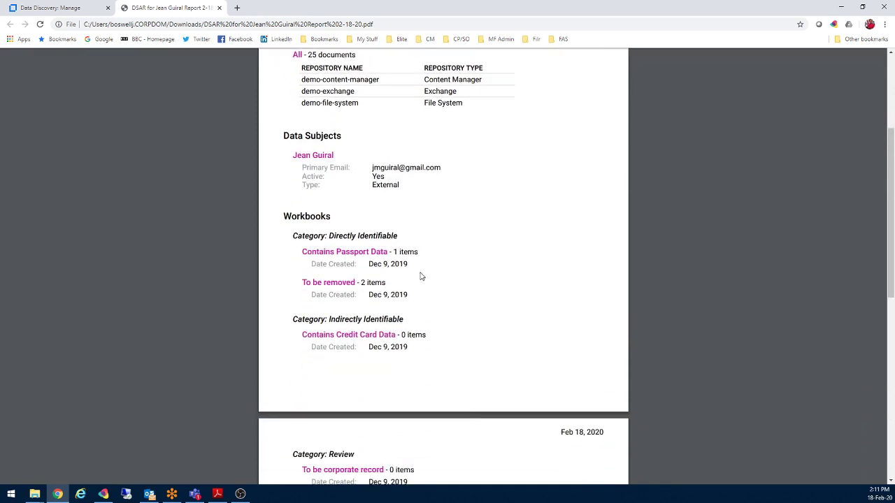
scroll(424, 278, "down", 4)
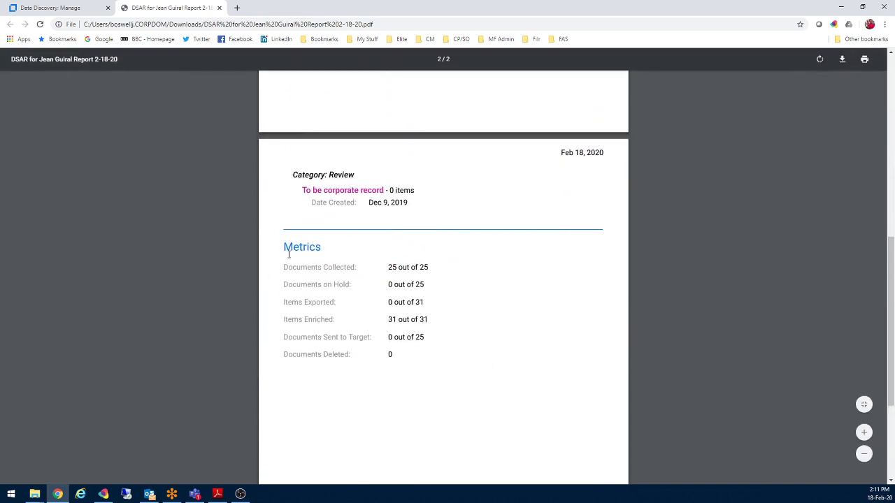
scroll(448, 414, "up", 4)
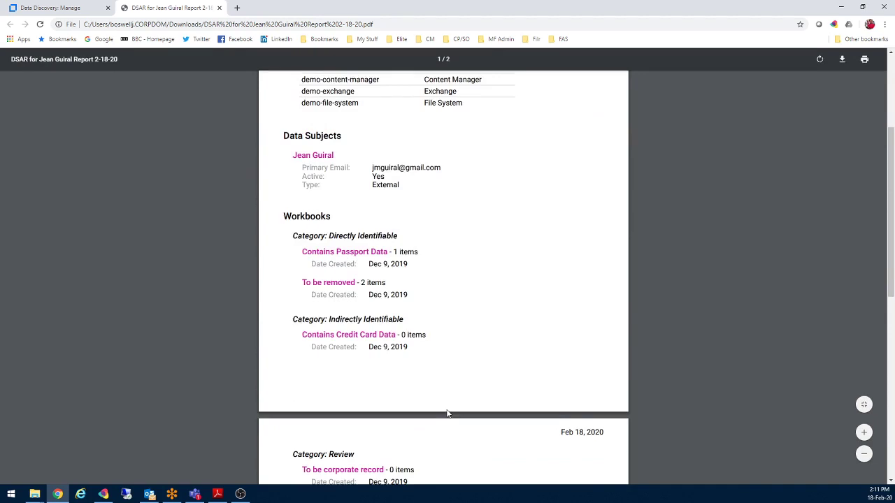
scroll(448, 414, "up", 3)
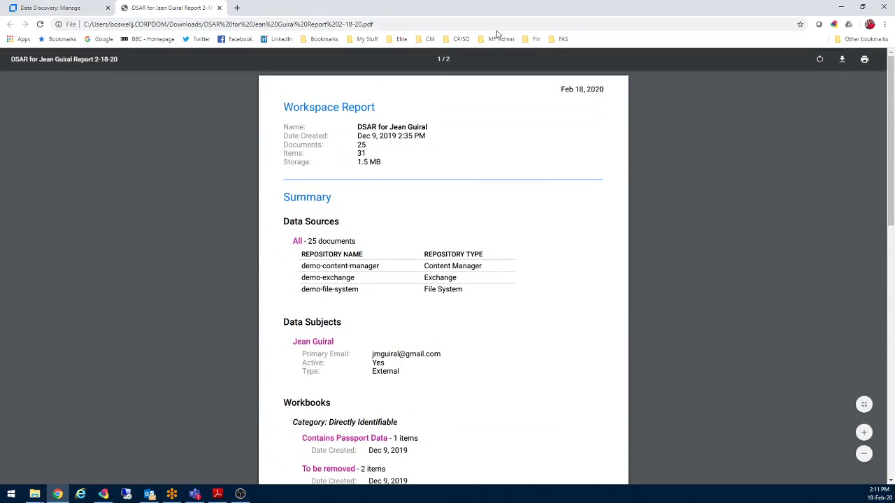
left_click(218, 7)
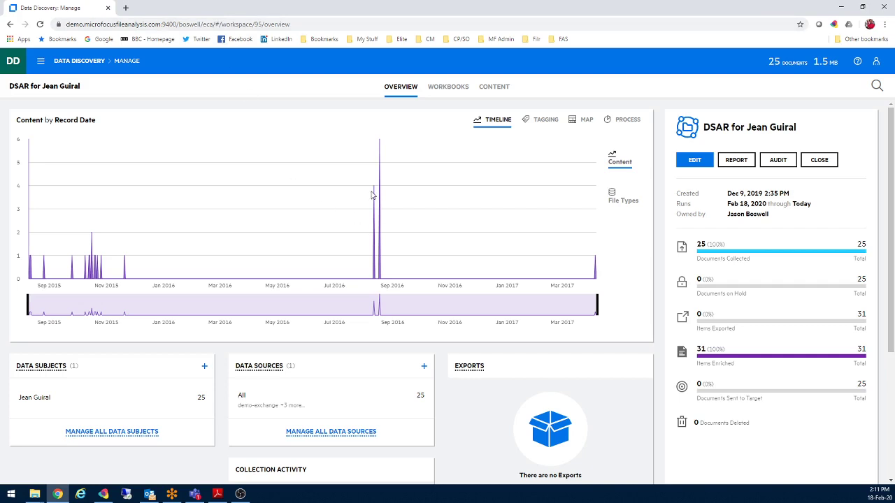